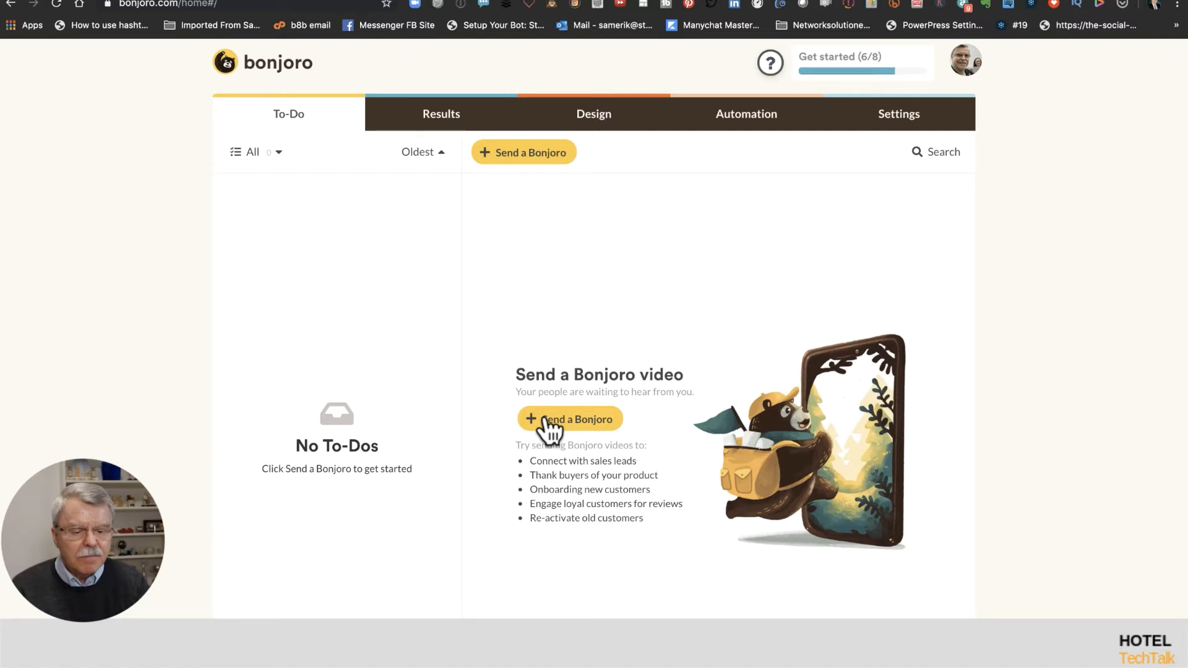
Step: Start a one-person Bonjoro and select the contact found by name search as the recipient
{"action": "left_click", "coordinate": [546, 419]}
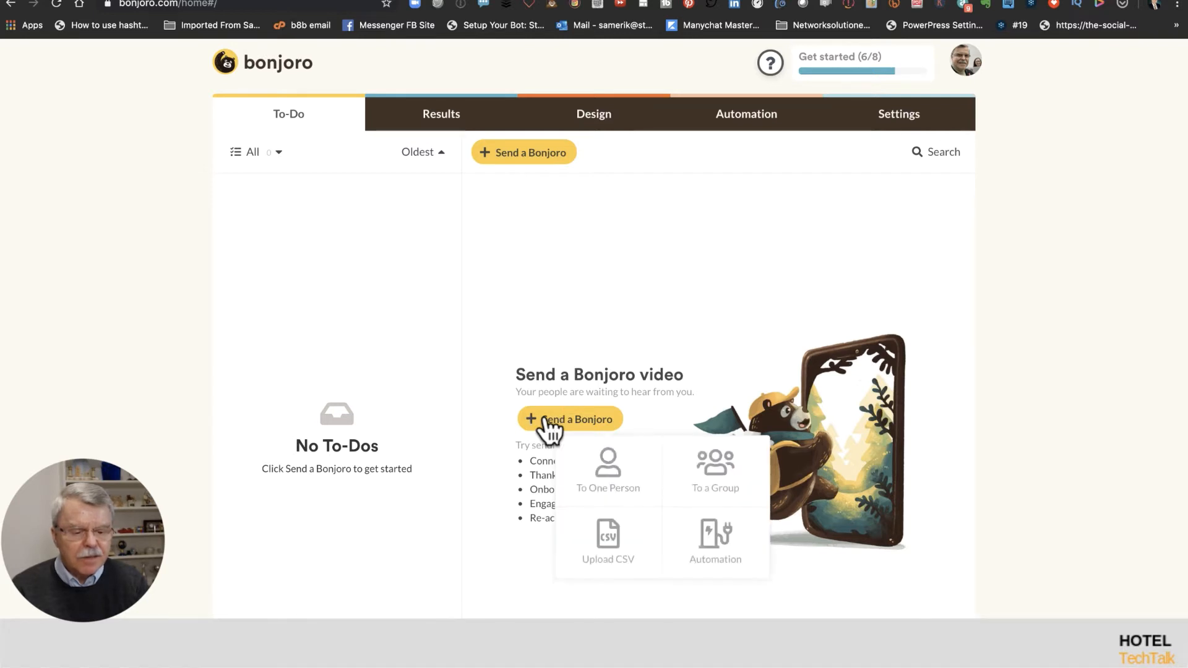
{"action": "left_click", "coordinate": [585, 469]}
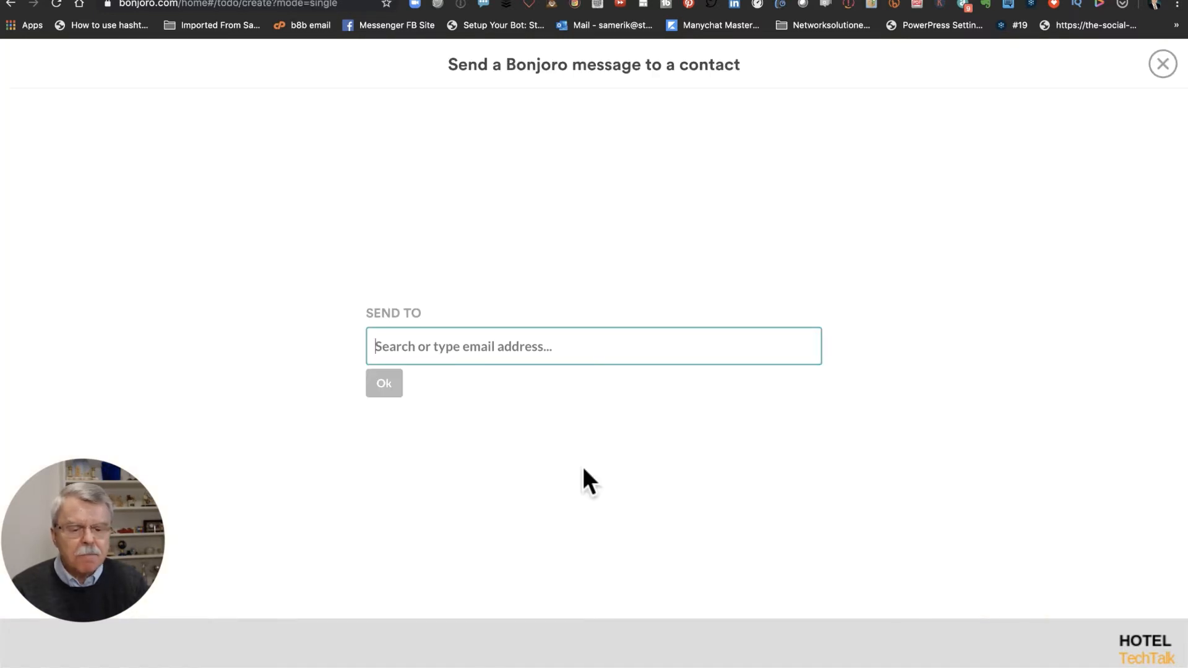
{"action": "type", "text": "am"}
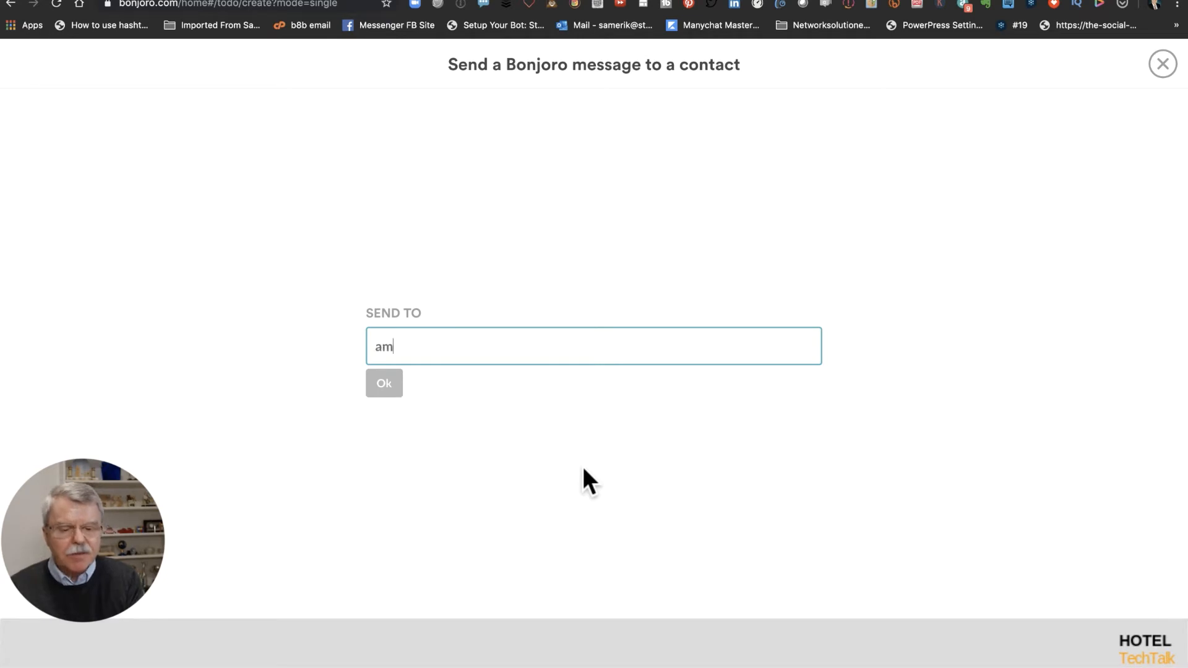
{"action": "key", "text": "BackSpace"}
{"action": "key", "text": "BackSpace"}
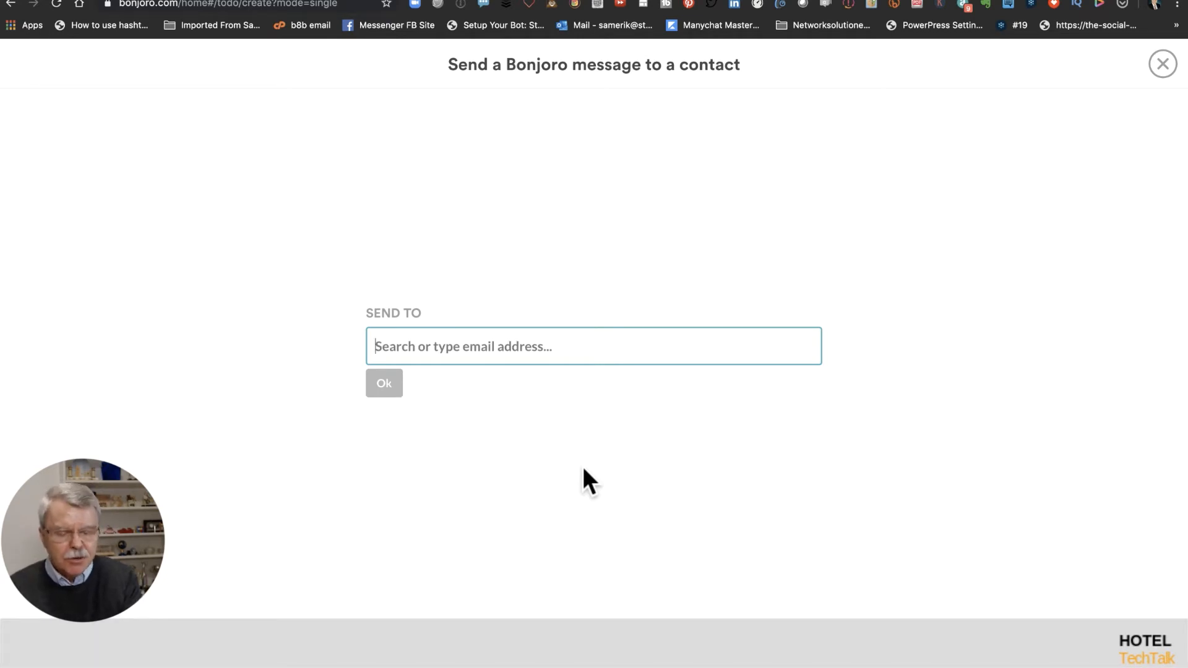
{"action": "type", "text": "Am"}
{"action": "key", "text": "BackSpace"}
{"action": "key", "text": "BackSpace"}
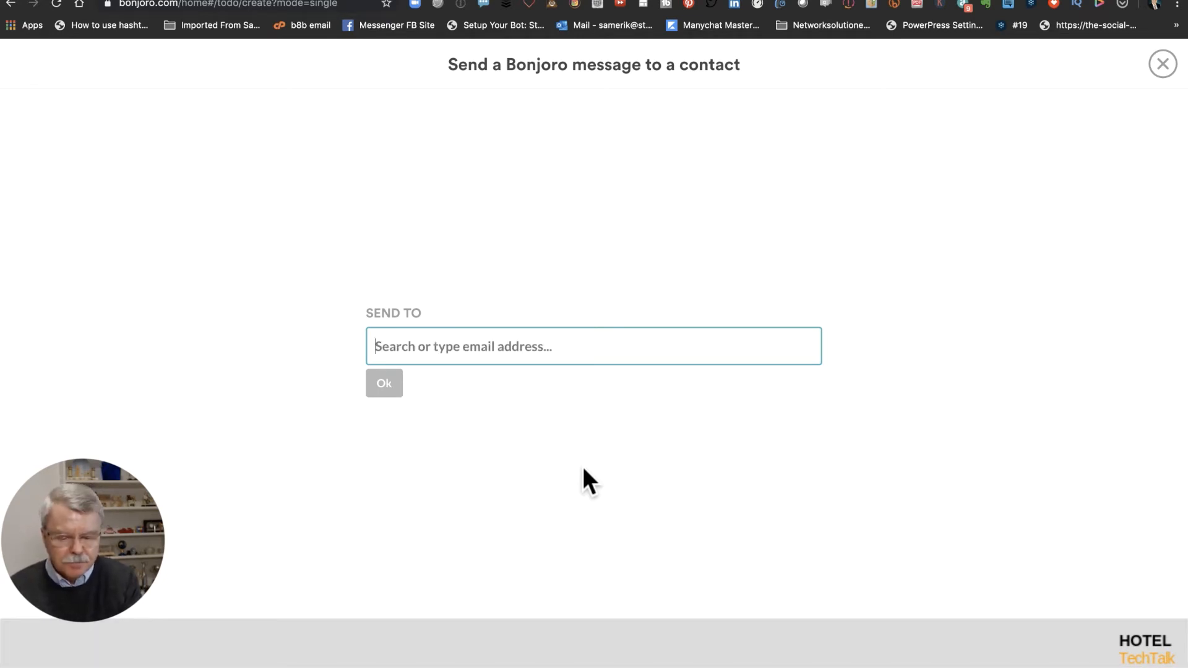
{"action": "type", "text": "sameri"}
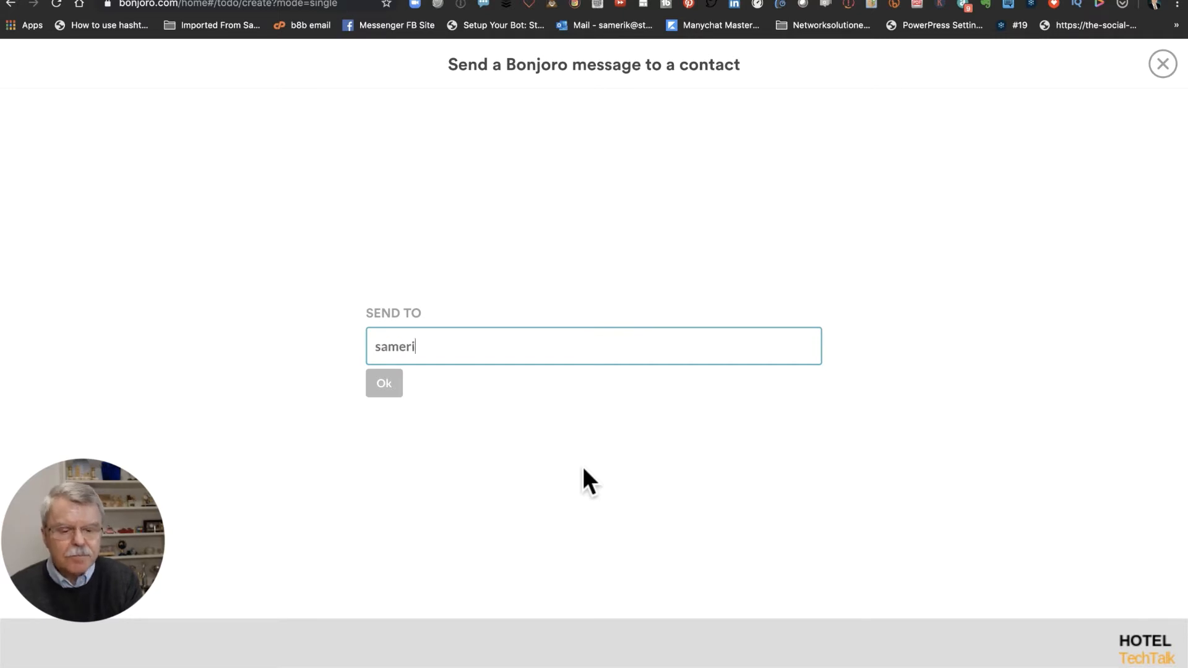
{"action": "type", "text": "ka"}
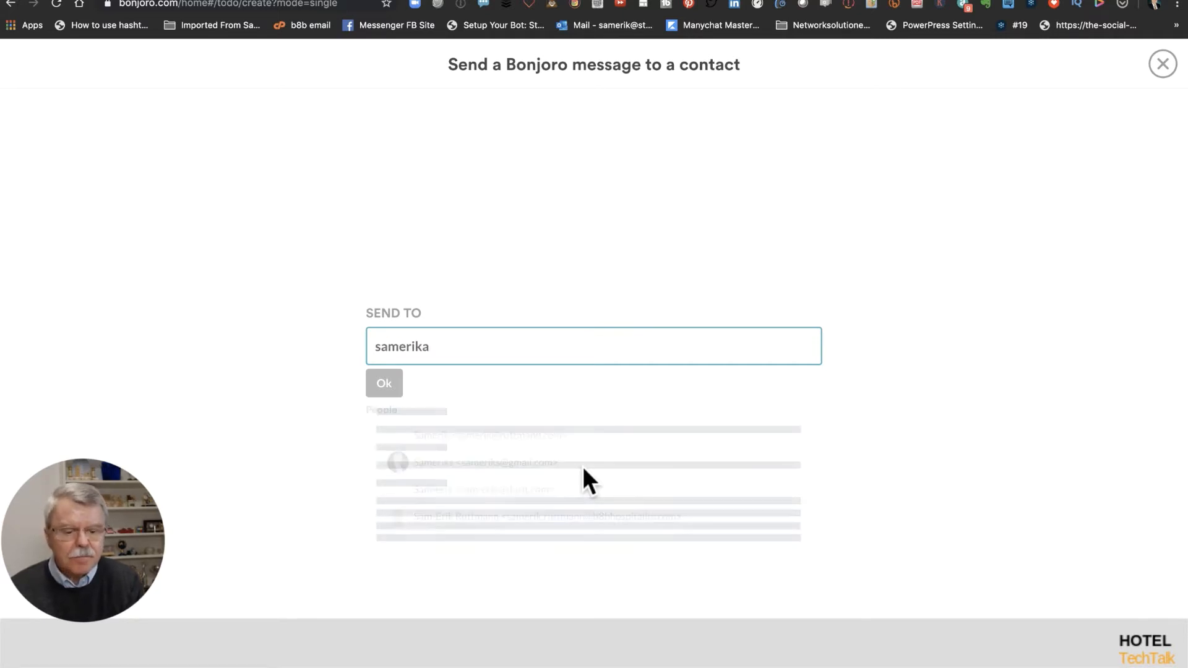
{"action": "left_click", "coordinate": [478, 463]}
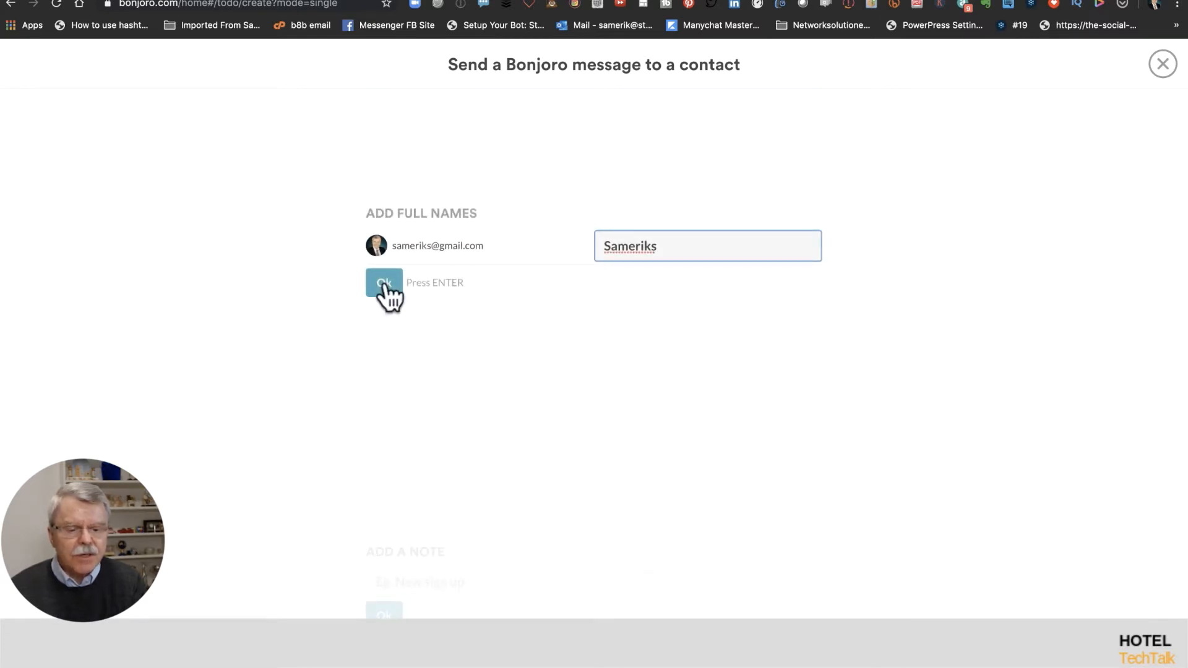
Step: Correct the contact's prefilled full name and confirm it
{"action": "key", "text": "BackSpace"}
{"action": "key", "text": "BackSpace"}
{"action": "key", "text": "BackSpace"}
{"action": "key", "text": "BackSpace"}
{"action": "key", "text": "BackSpace"}
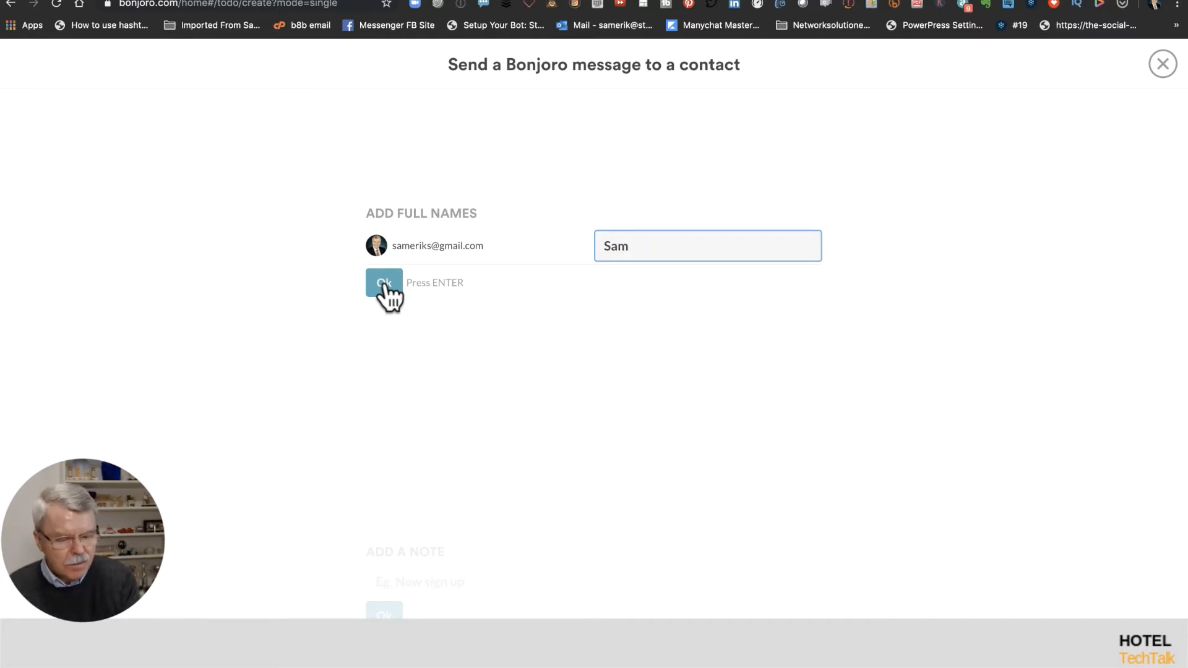
{"action": "type", "text": "-"}
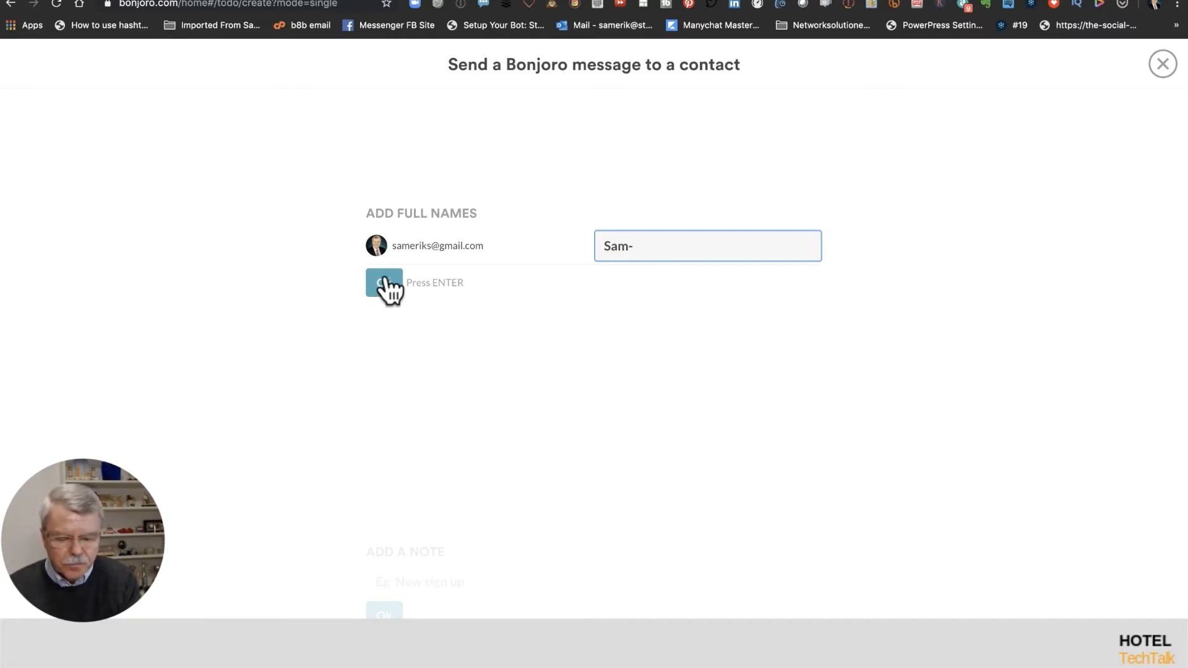
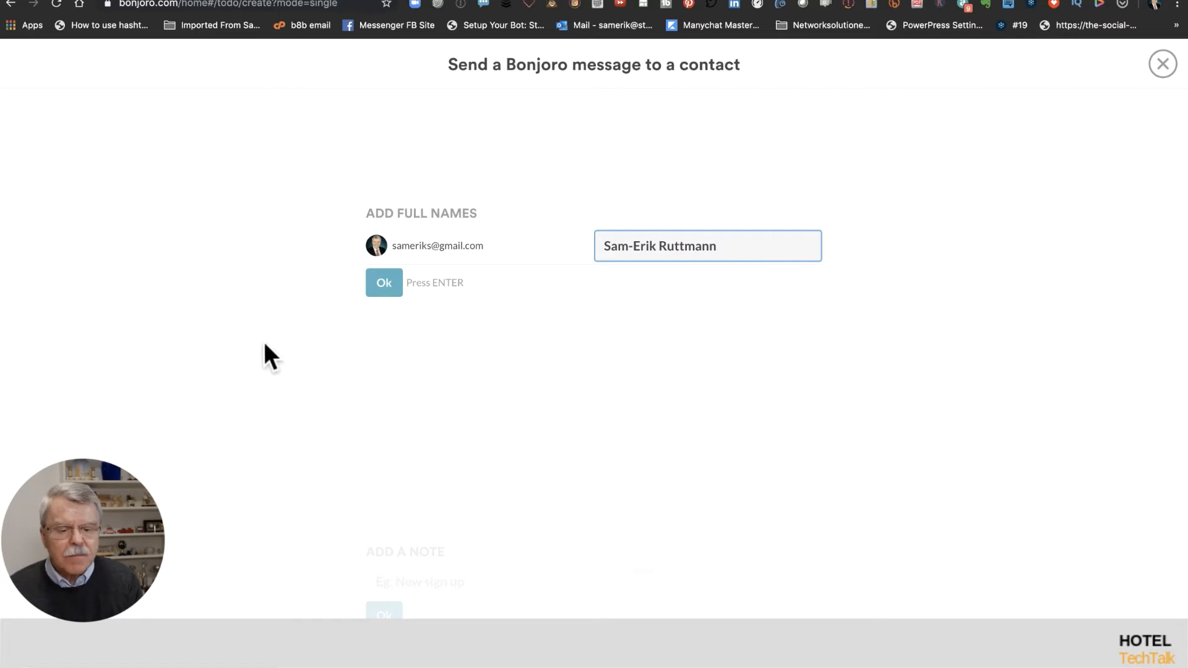
{"action": "left_click", "coordinate": [395, 282]}
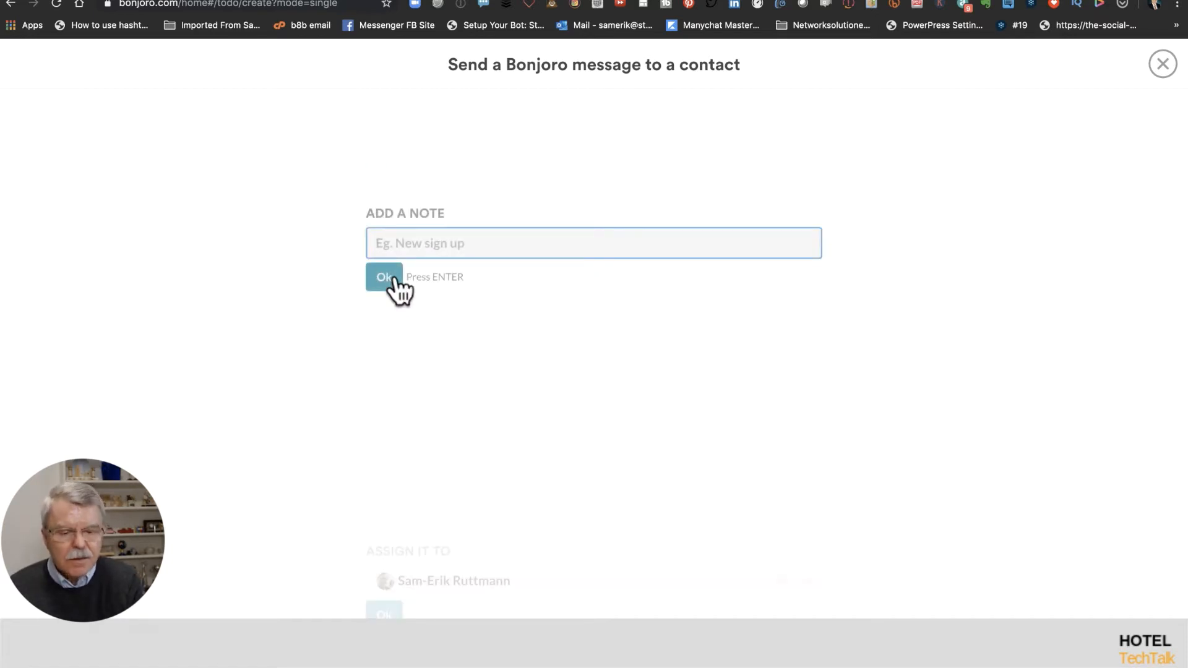
Step: Add the note 'Hello, keeping in touch' and keep the default assignee
{"action": "type", "text": "Hello"}
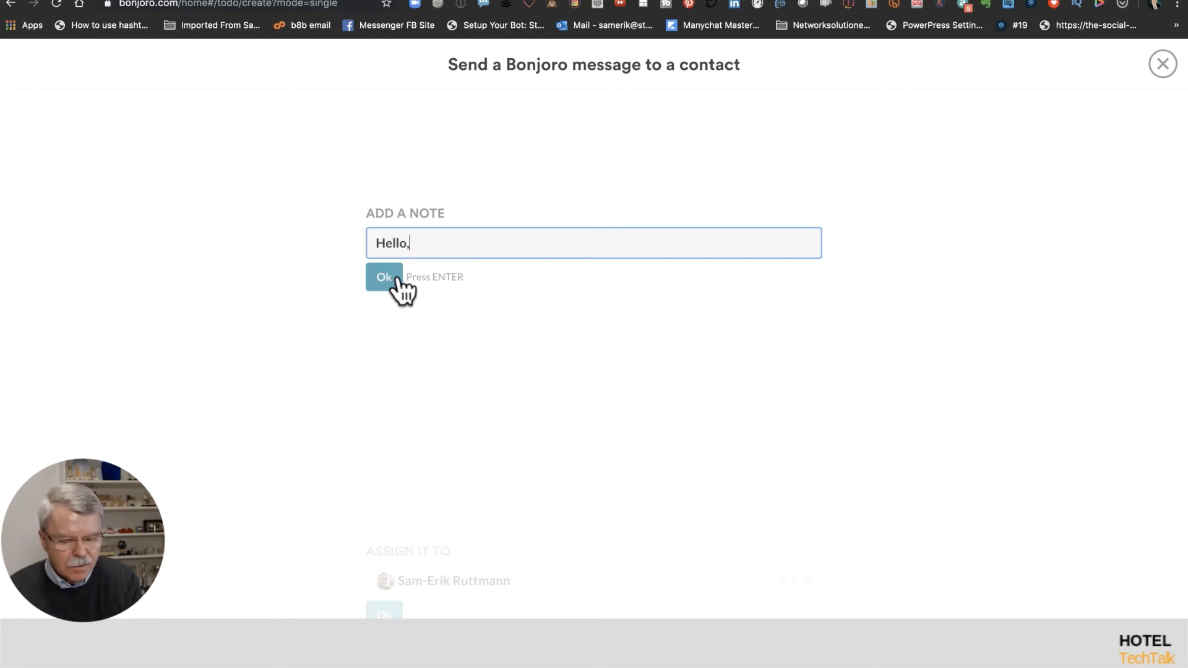
{"action": "type", "text": ", keepi"}
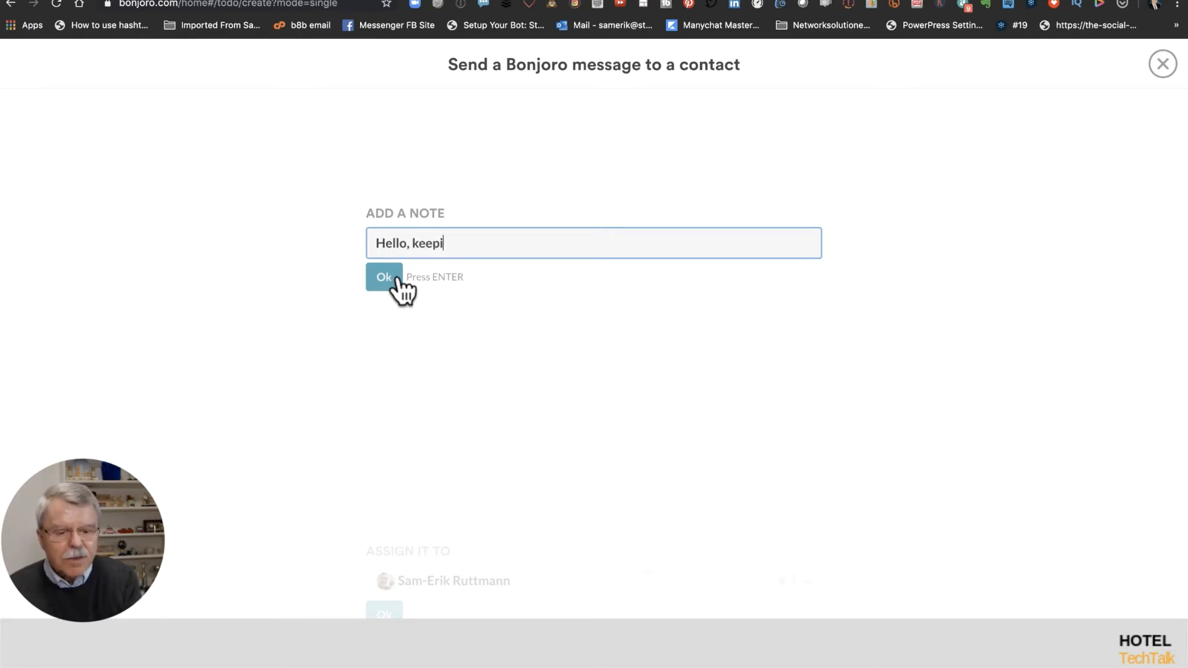
{"action": "type", "text": "ng tin"}
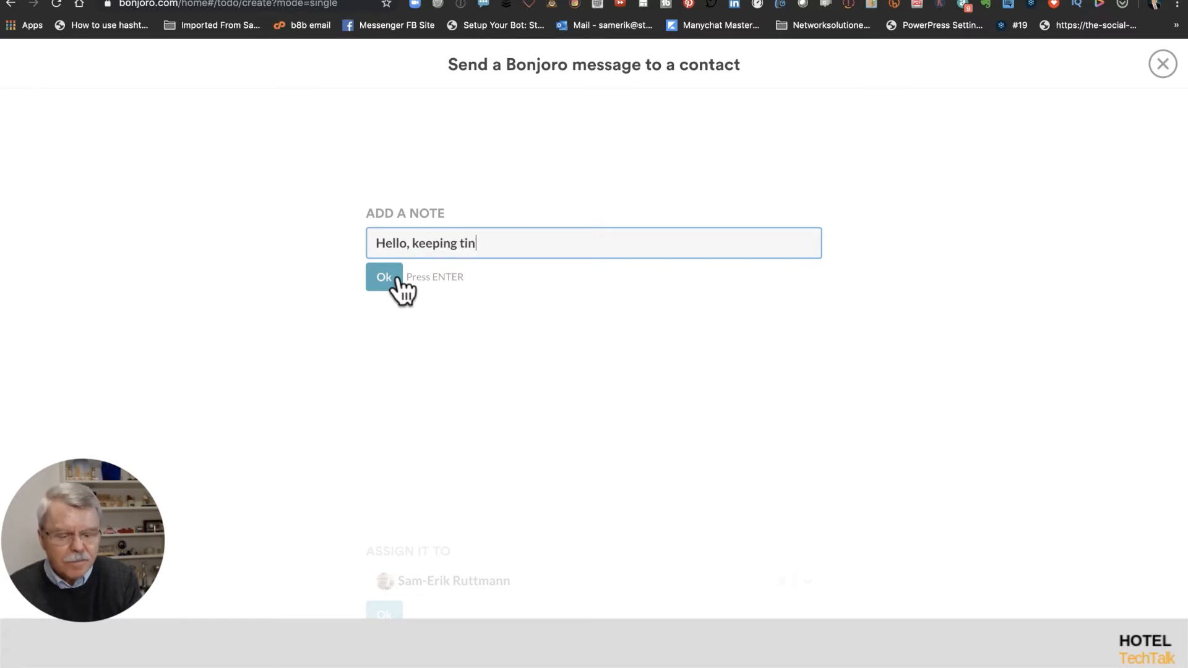
{"action": "key", "text": "BackSpace"}
{"action": "key", "text": "BackSpace"}
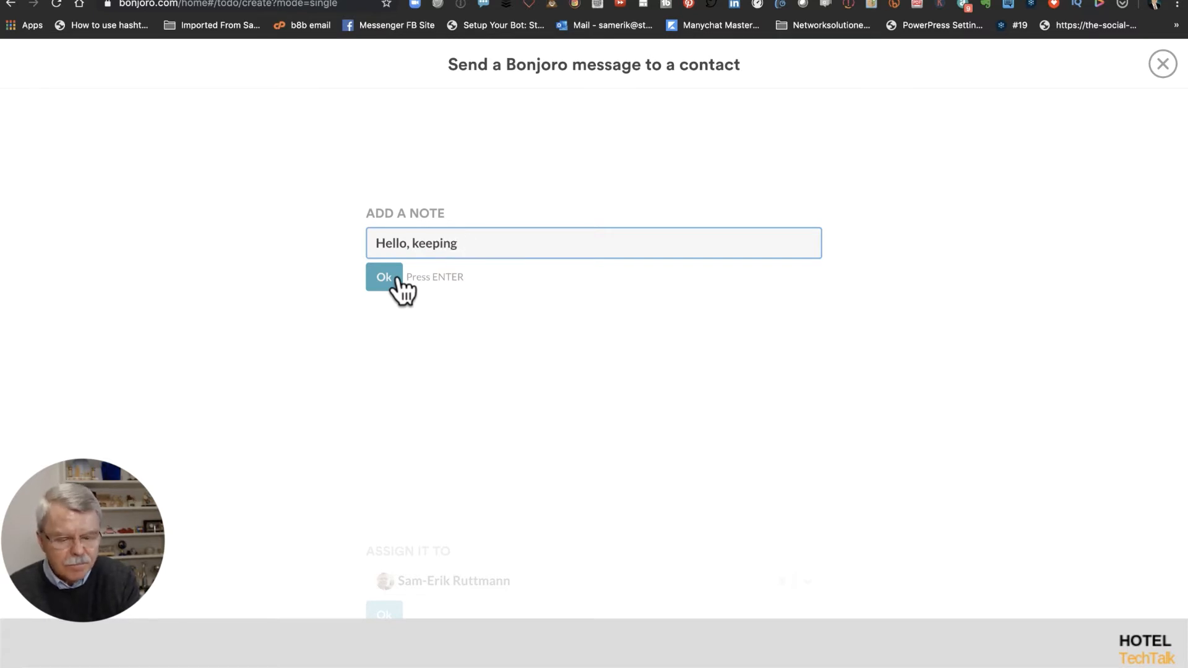
{"action": "type", "text": "in touch"}
{"action": "left_click", "coordinate": [374, 281]}
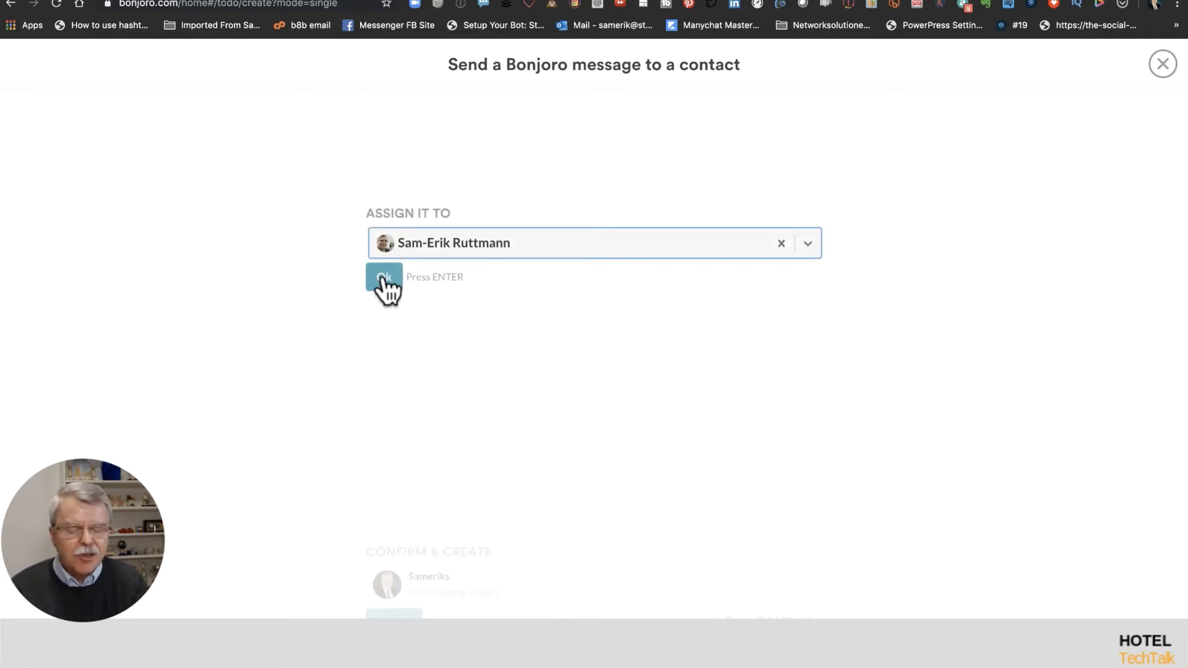
{"action": "left_click", "coordinate": [384, 279]}
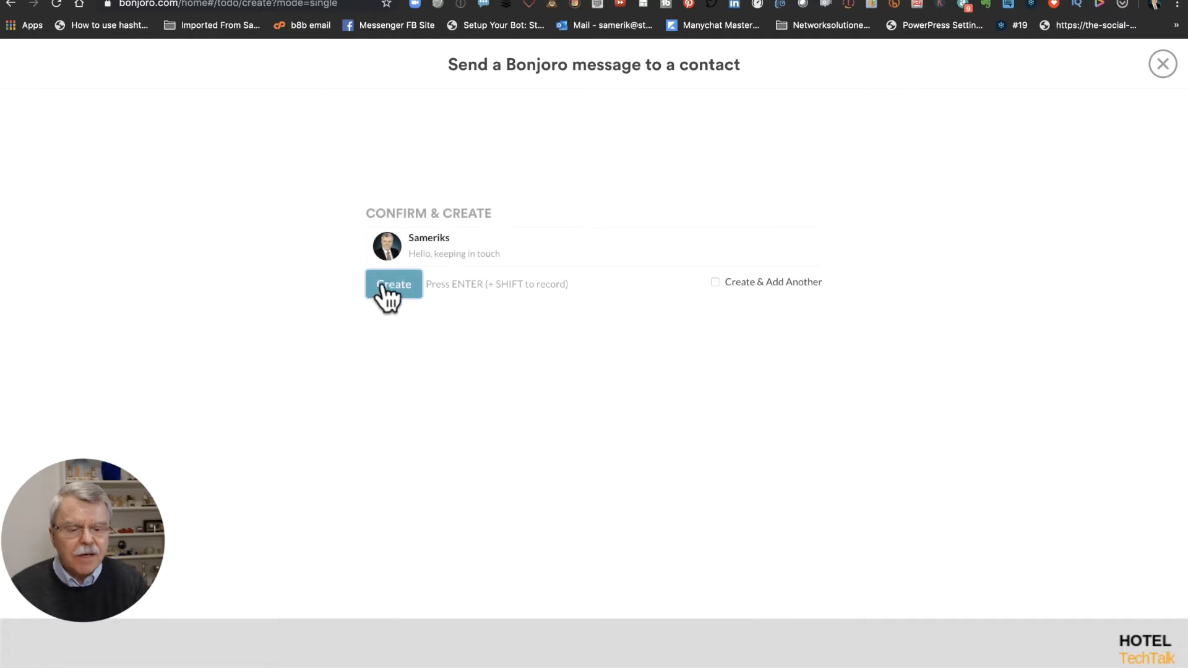
Step: Create the contact's Bonjoro and open its video recorder from the Incomplete card
{"action": "left_click", "coordinate": [381, 284]}
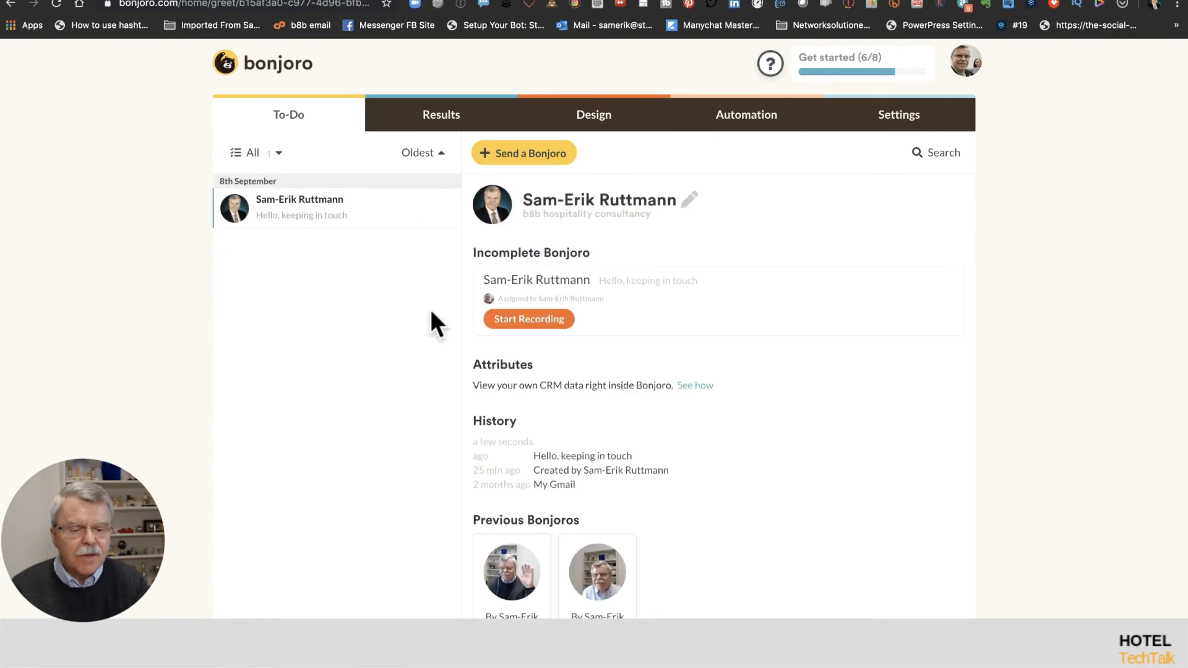
{"action": "left_click", "coordinate": [523, 319]}
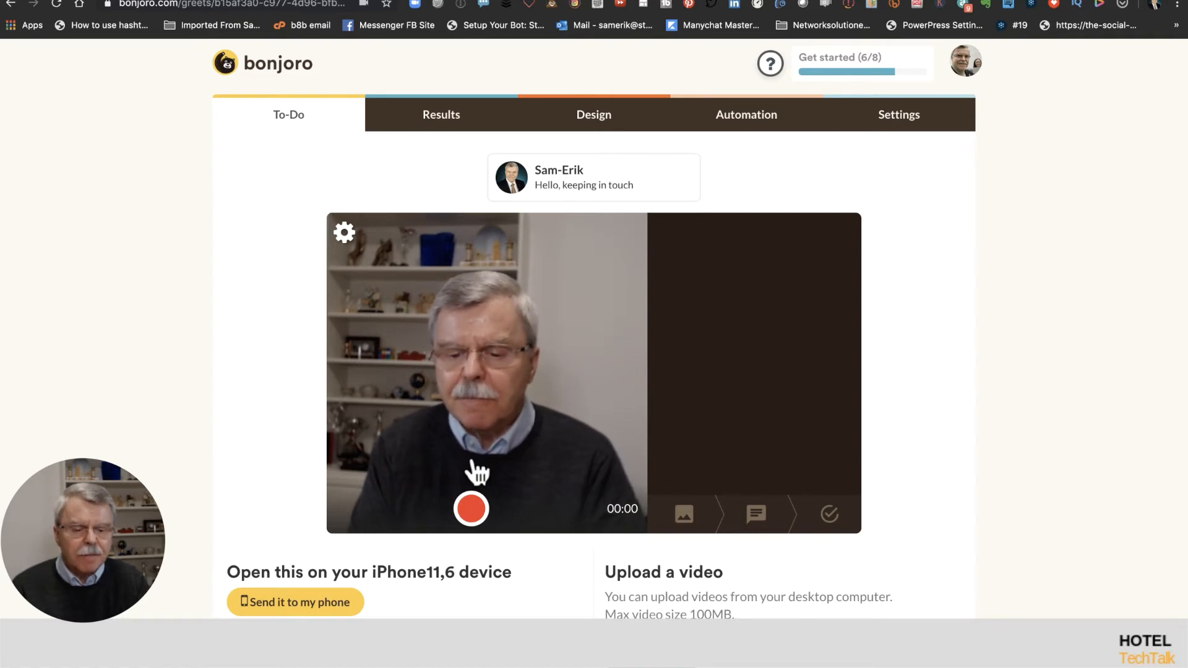
Step: Record a 22-second video message for the contact
{"action": "left_click", "coordinate": [472, 514]}
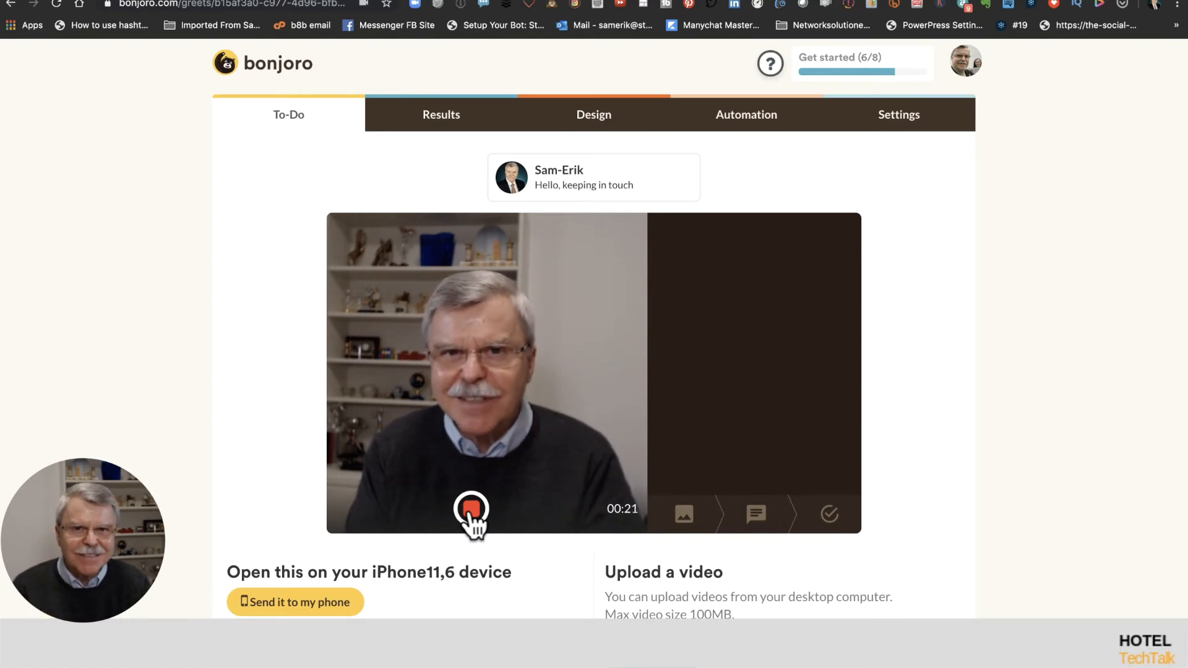
{"action": "left_click", "coordinate": [470, 510]}
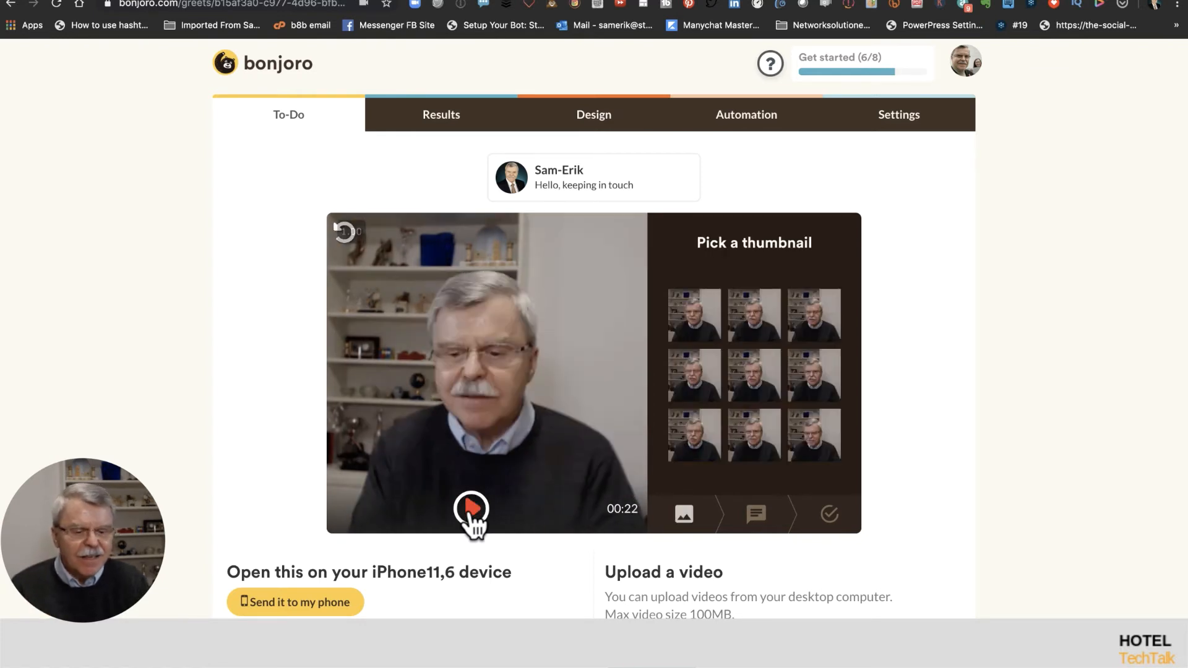
Step: Use the first frame as thumbnail, keep the default message text, and upload the video
{"action": "left_click", "coordinate": [696, 318]}
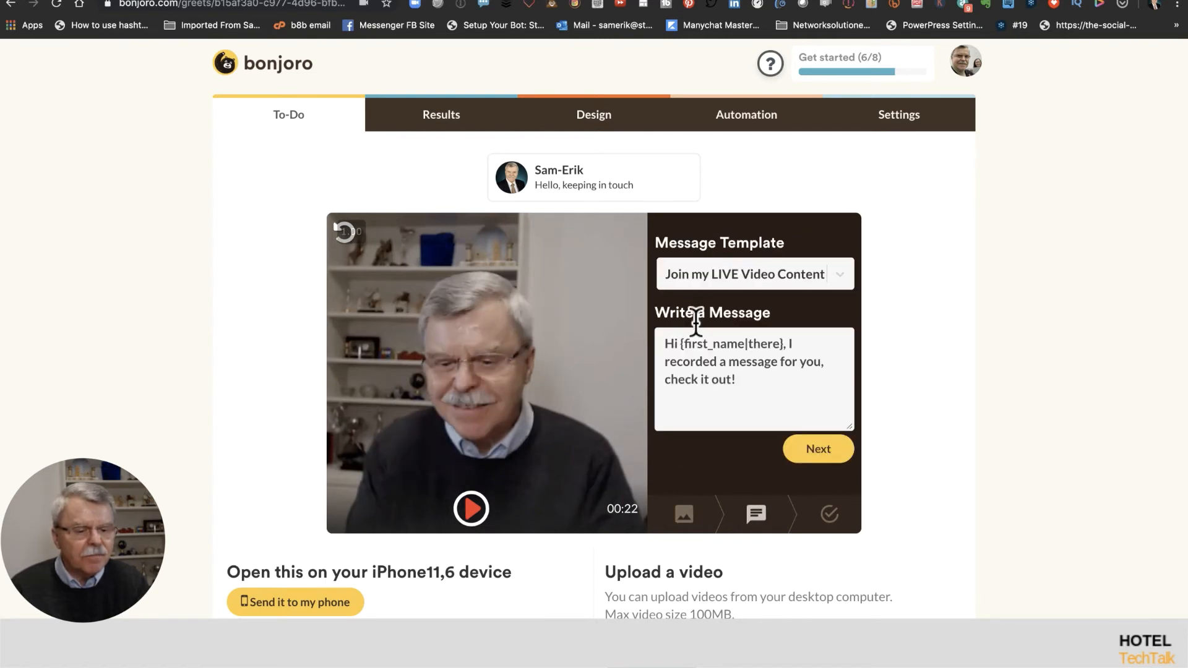
{"action": "left_click", "coordinate": [814, 455]}
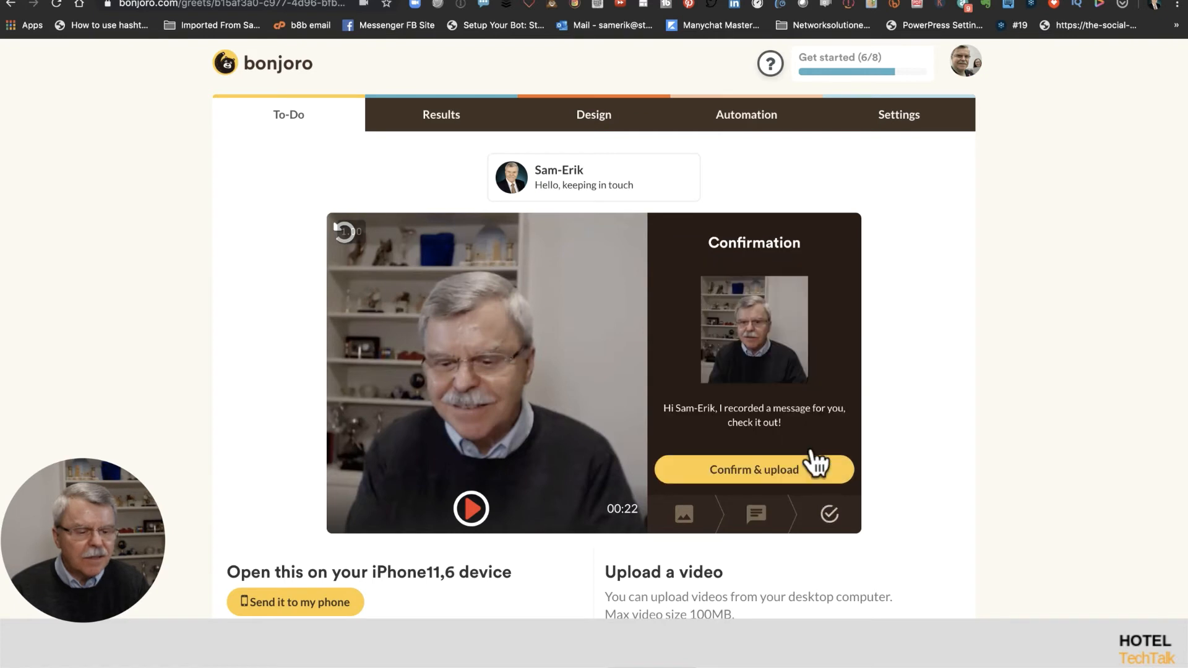
{"action": "left_click", "coordinate": [785, 480]}
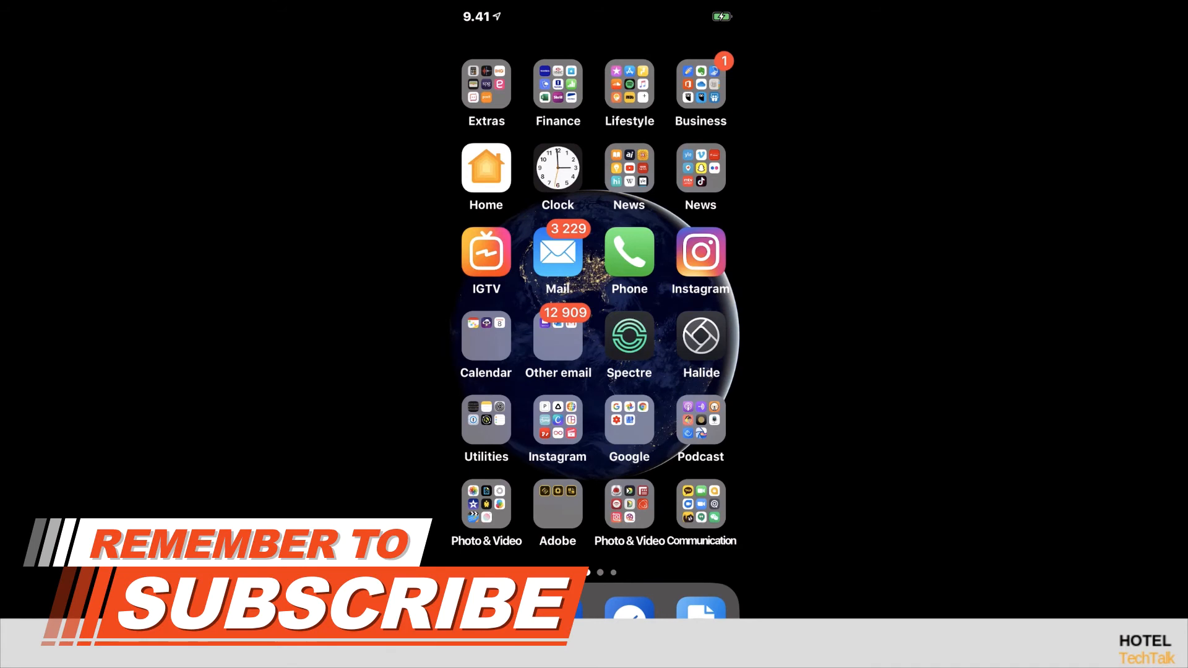
Step: Launch the Bonjoro app from the iPhone's Communication folder and begin adding a recipient
{"action": "left_click", "coordinate": [701, 504]}
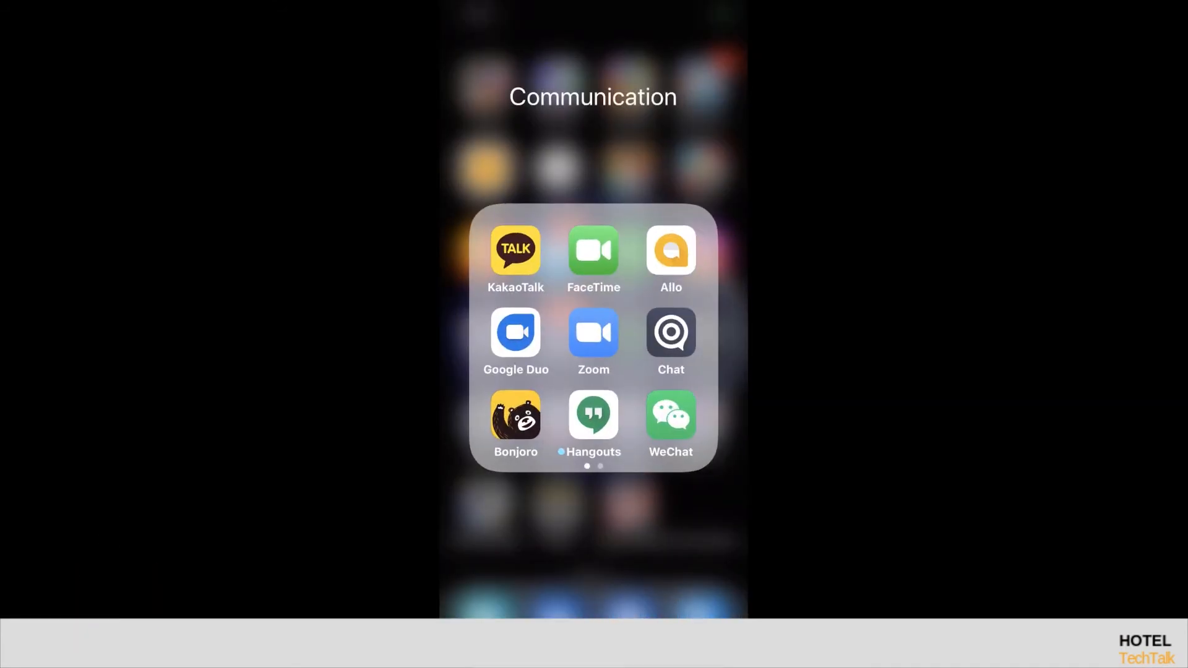
{"action": "left_click", "coordinate": [515, 415]}
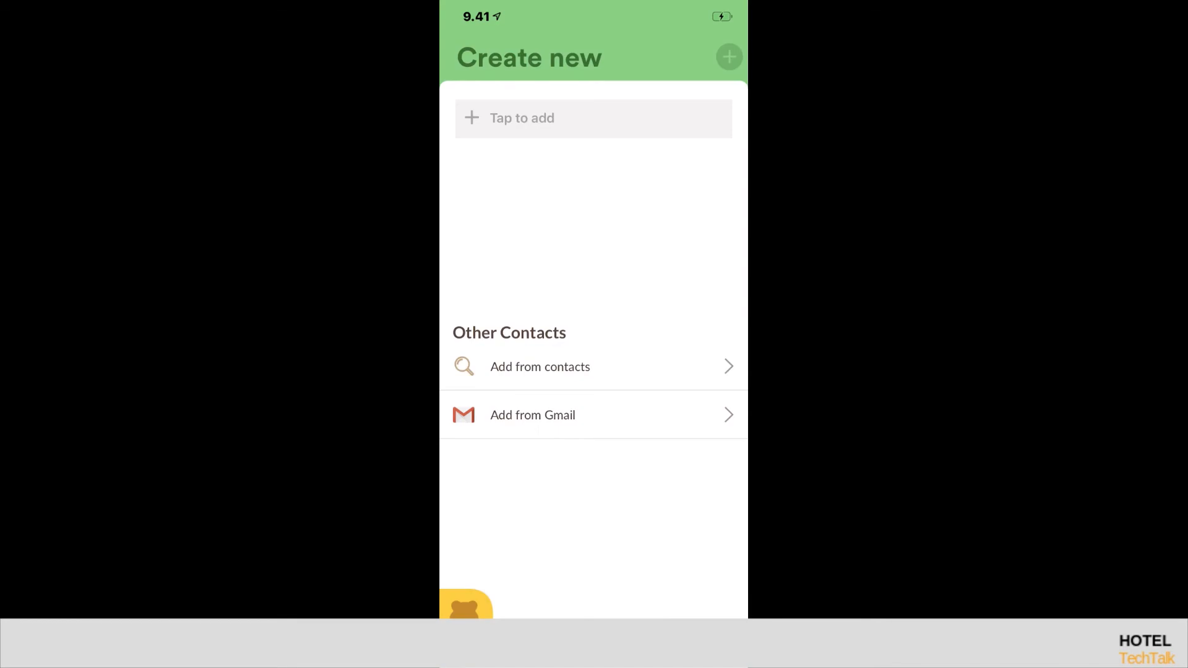
{"action": "left_click", "coordinate": [594, 118]}
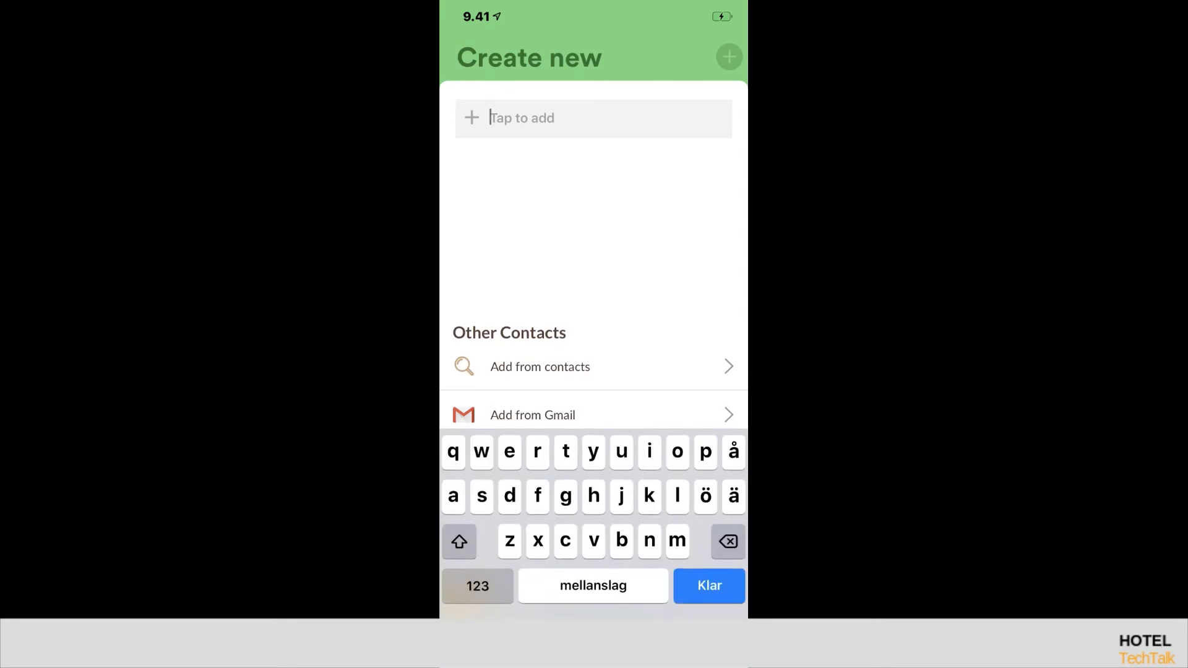
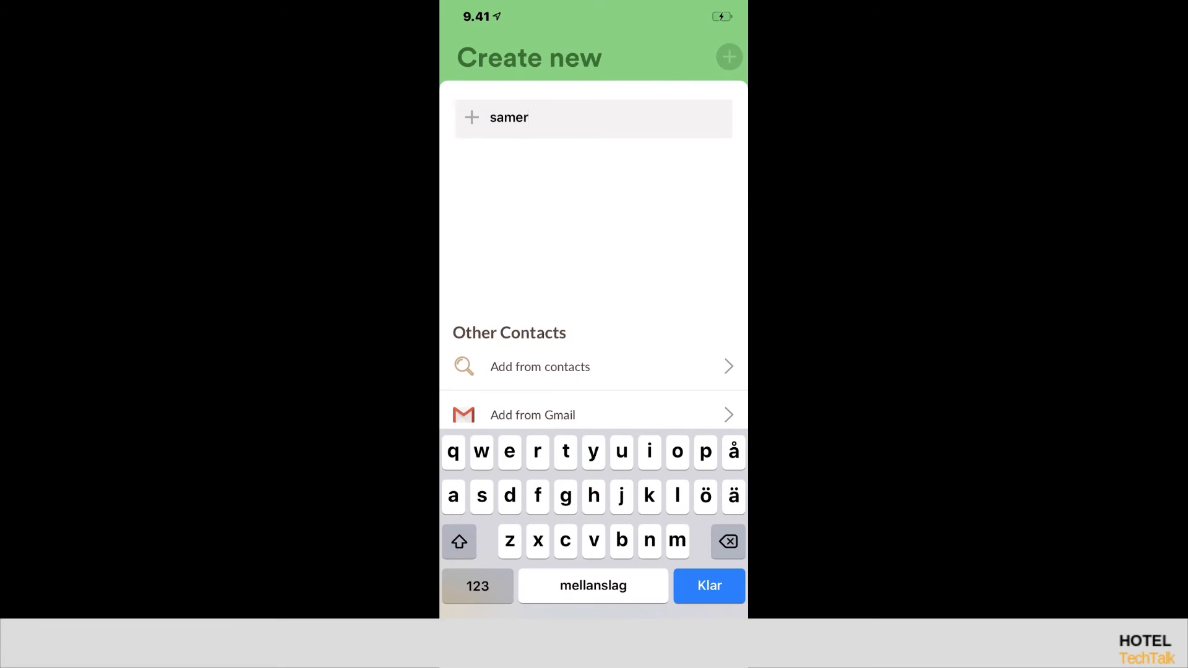
Step: Enter the contact's gmail.com e-mail address and add it as the recipient
{"action": "left_click", "coordinate": [477, 585]}
{"action": "type", "text": "@"}
{"action": "left_click", "coordinate": [477, 585]}
{"action": "type", "text": "gms"}
{"action": "key", "text": "BackSpace"}
{"action": "key", "text": "BackSpace"}
{"action": "type", "text": "ma"}
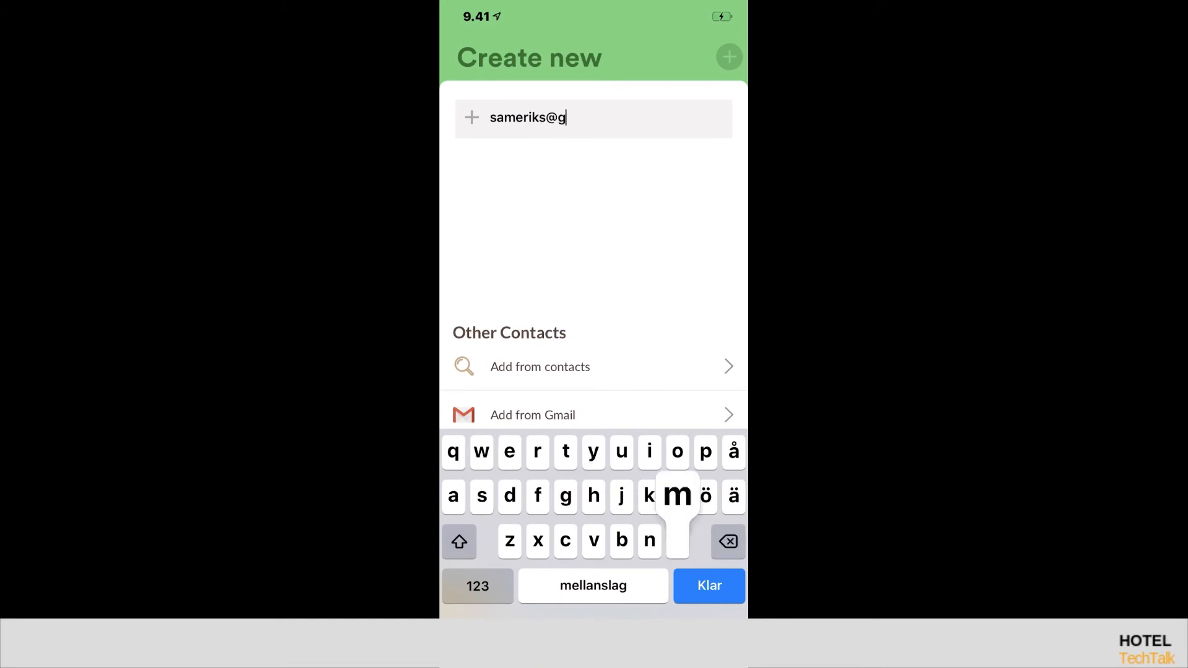
{"action": "type", "text": "il"}
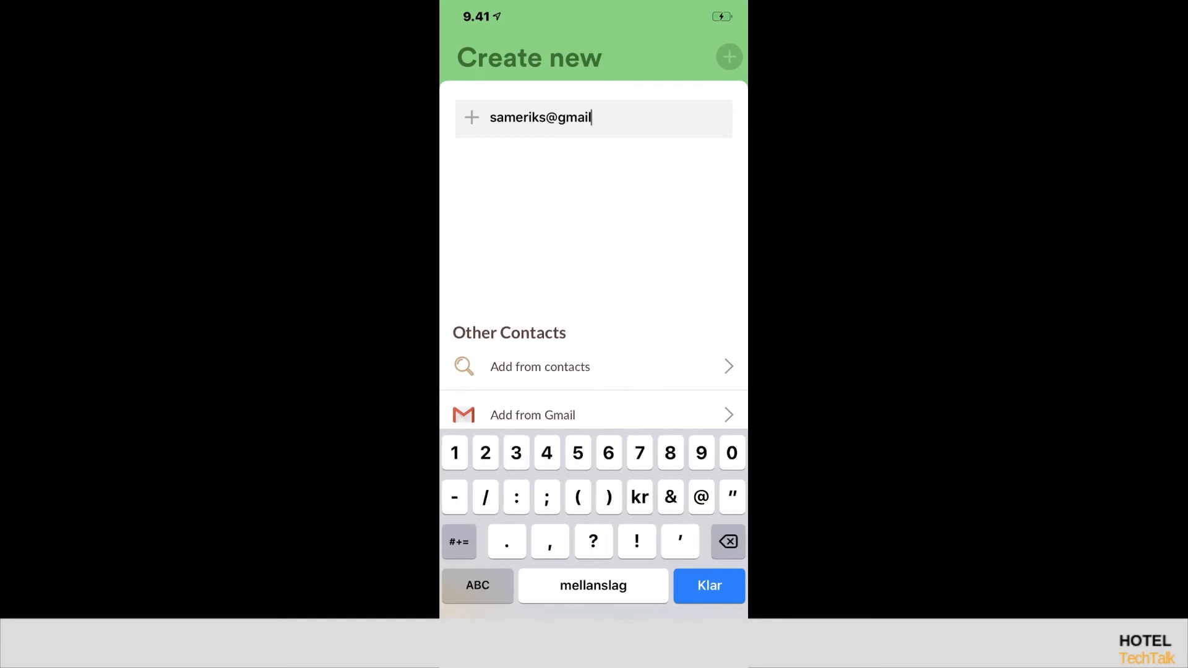
{"action": "type", "text": ".com"}
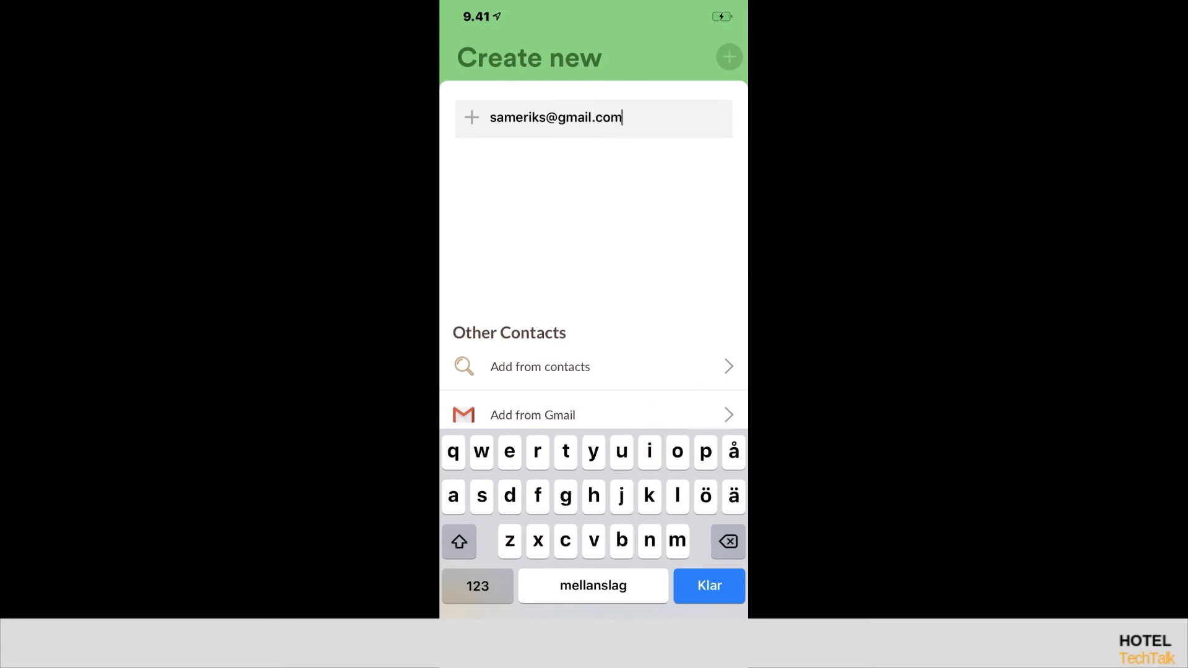
{"action": "key", "text": "Return"}
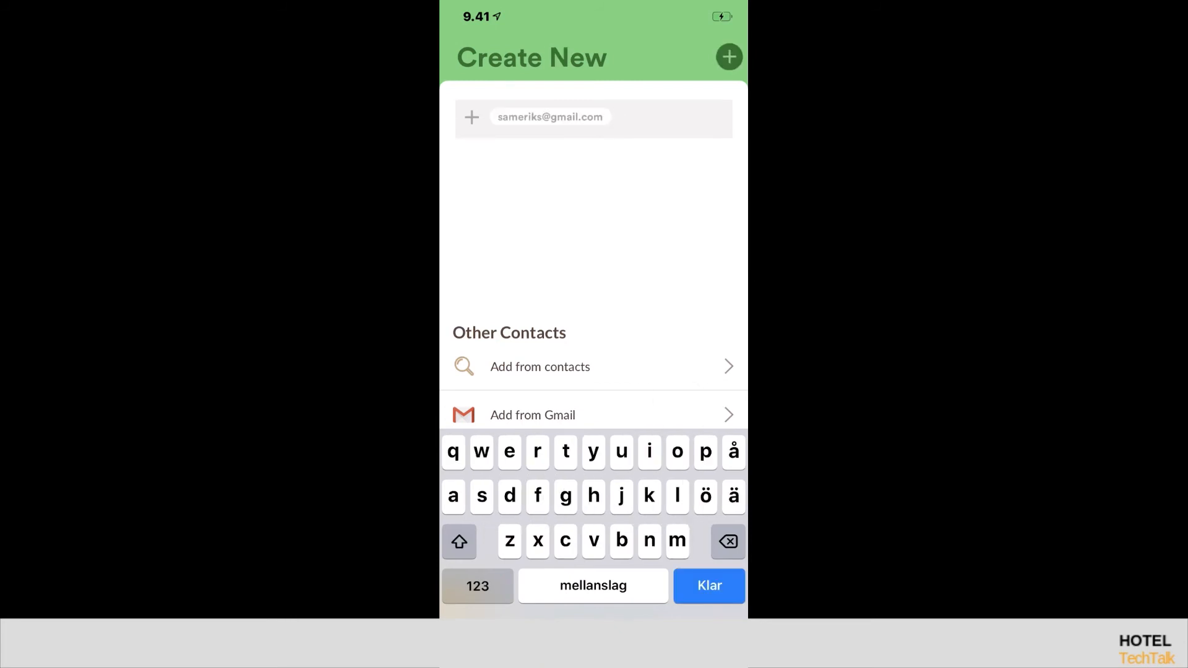
{"action": "left_click_drag", "start_coordinate": [471, 637], "coordinate": [537, 420]}
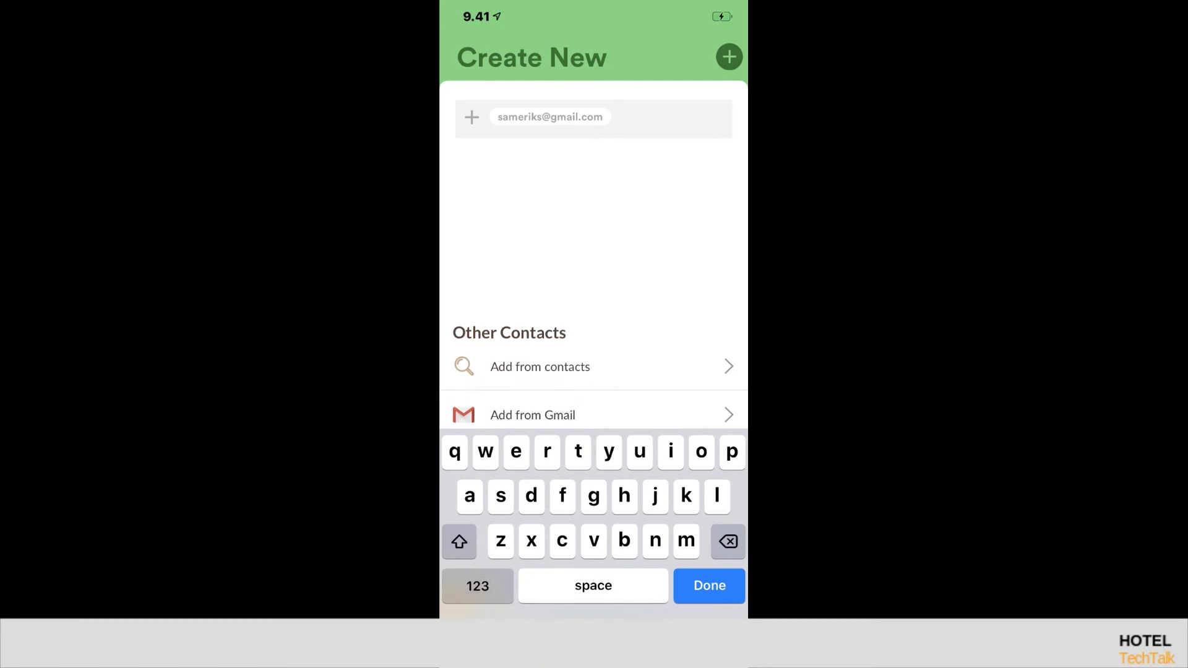
Step: Create the new Bonjoro for the contact on the phone and start recording its video
{"action": "left_click", "coordinate": [730, 57]}
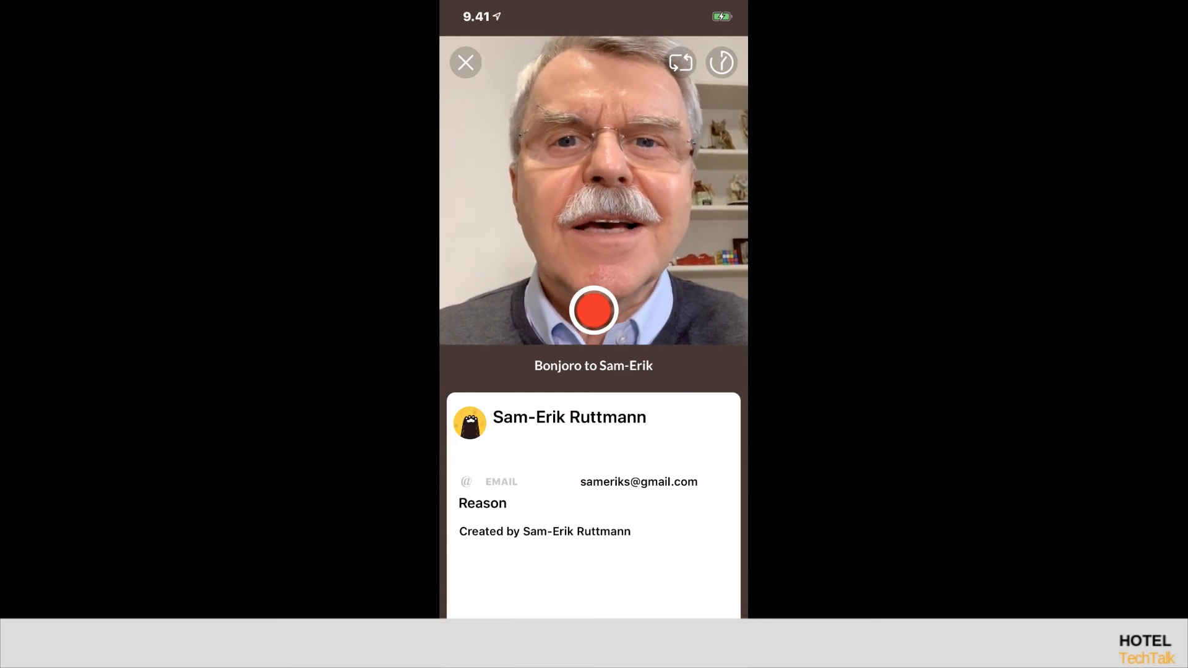
{"action": "left_click", "coordinate": [593, 310]}
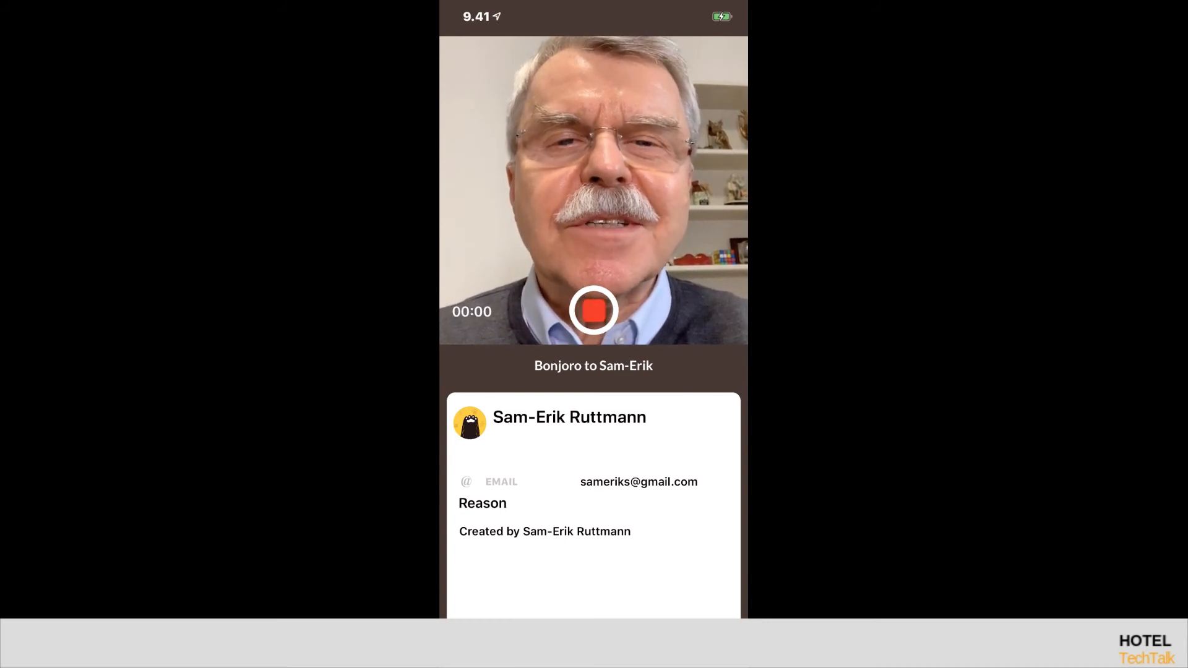